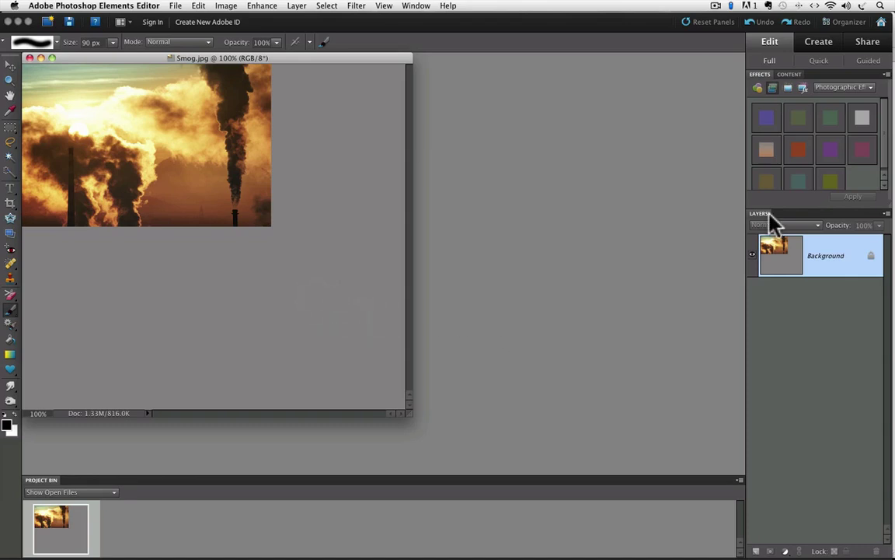
Step: Float the Layers panel as a taller separate window and open the adjustment layer list
left_click_drag(770, 214, 360, 66)
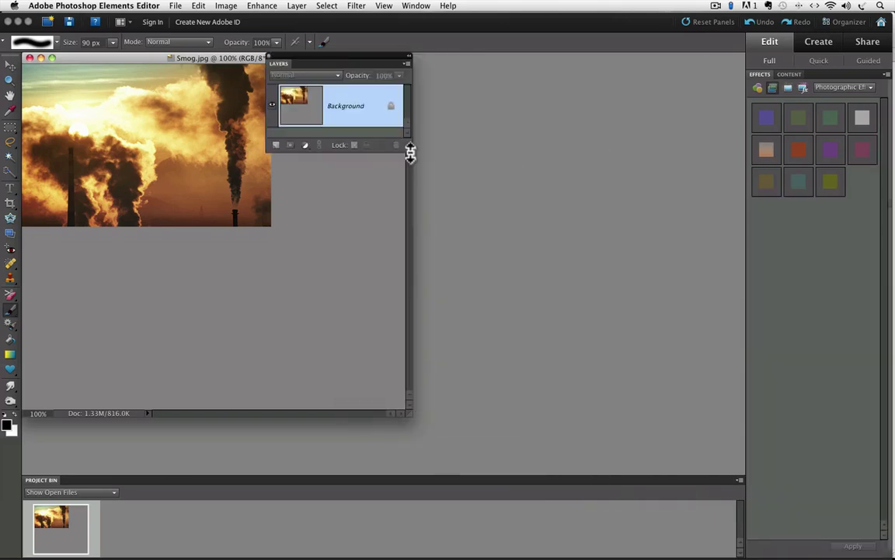
left_click_drag(411, 153, 409, 202)
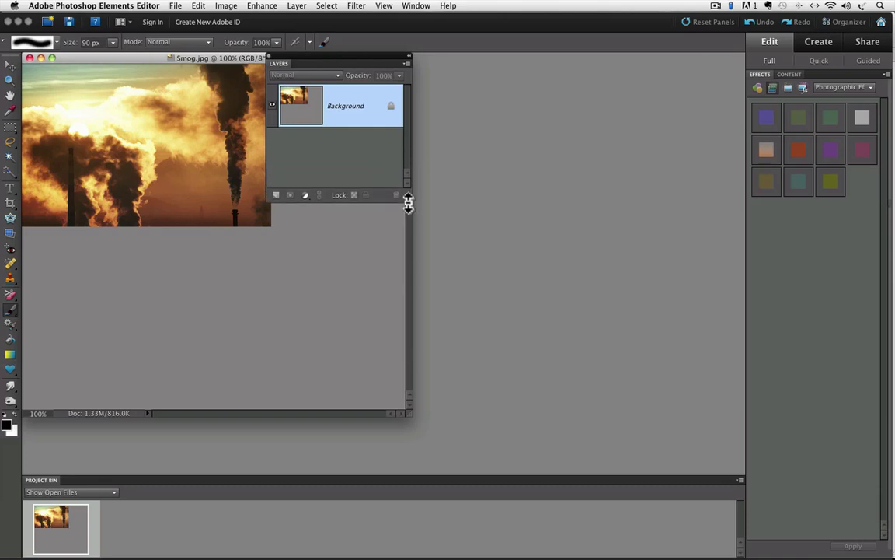
left_click(304, 195)
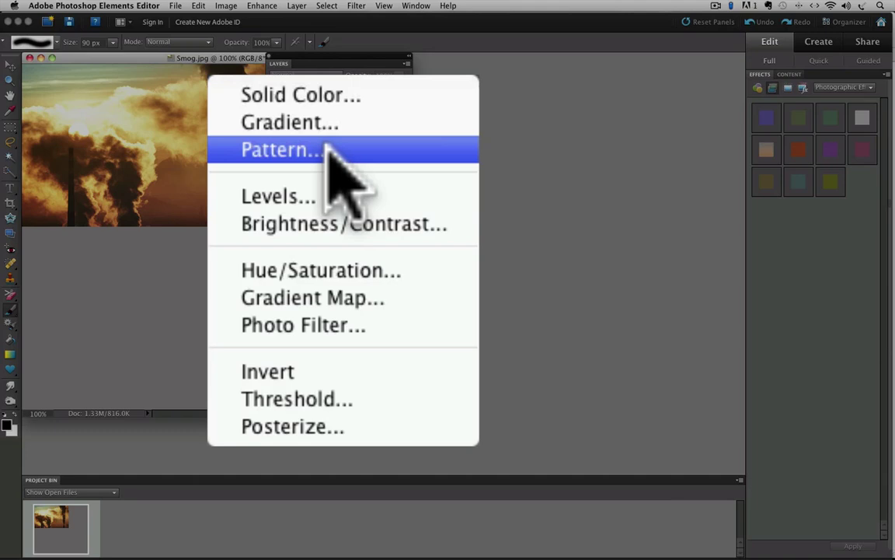
Step: Add a Levels adjustment layer above Background and dock its settings under the floating Layers panel
left_click(310, 199)
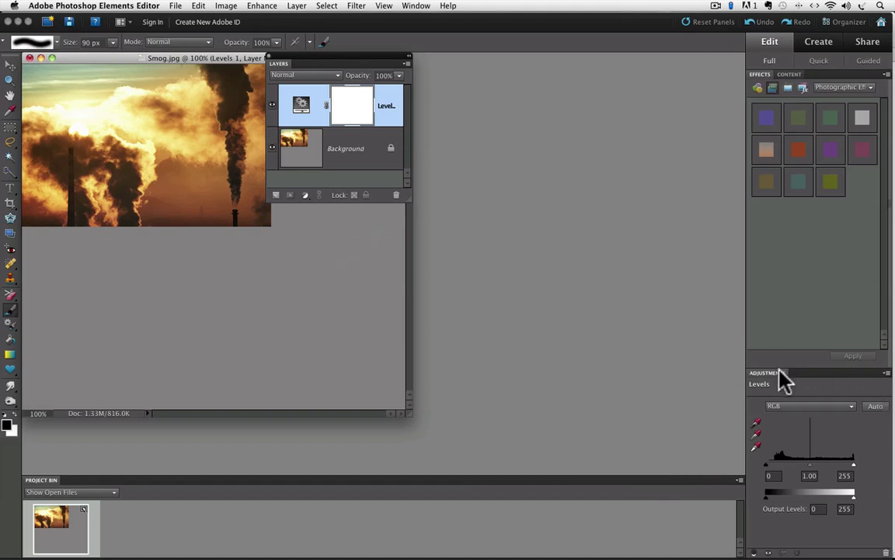
left_click_drag(784, 378, 332, 212)
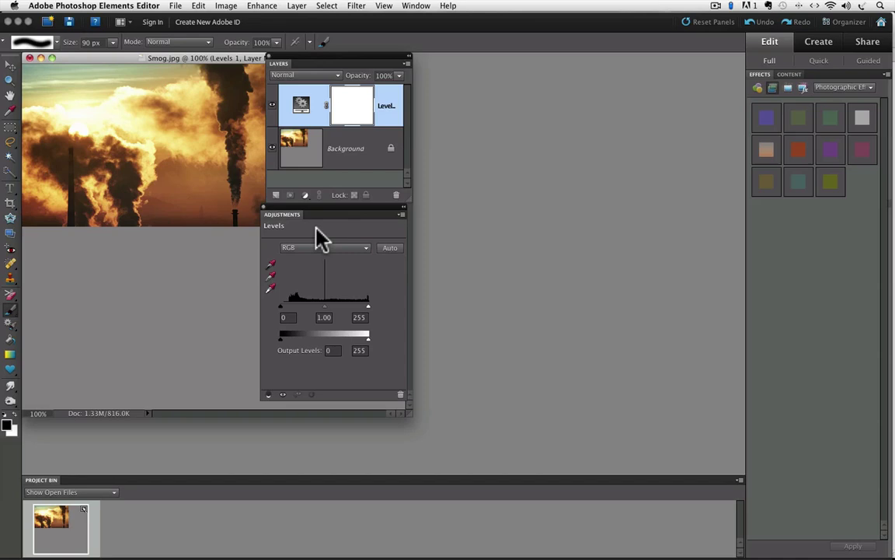
left_click(269, 6)
mouse_move(290, 99)
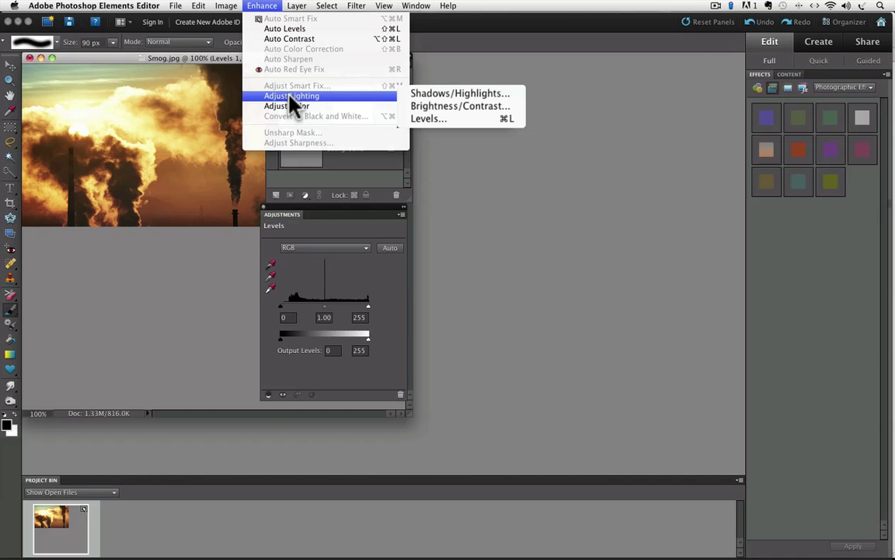
left_click(400, 117)
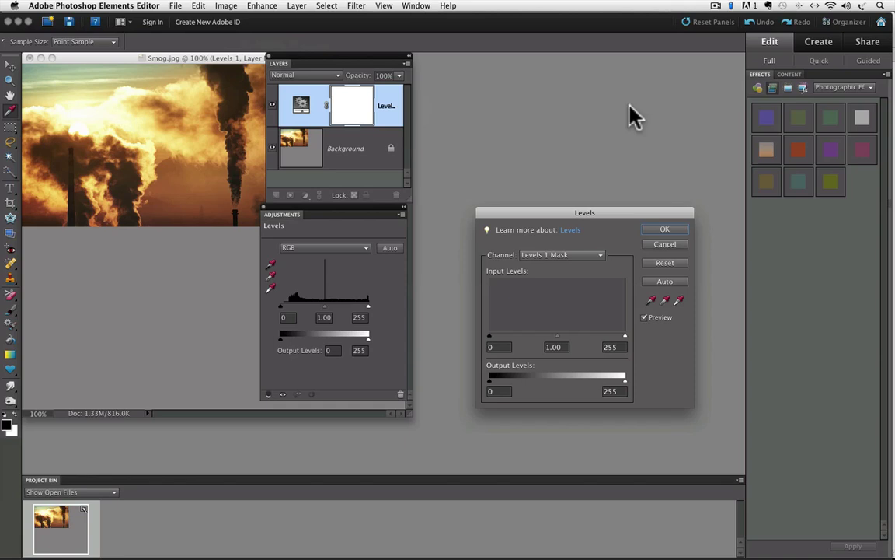
left_click_drag(584, 206, 144, 201)
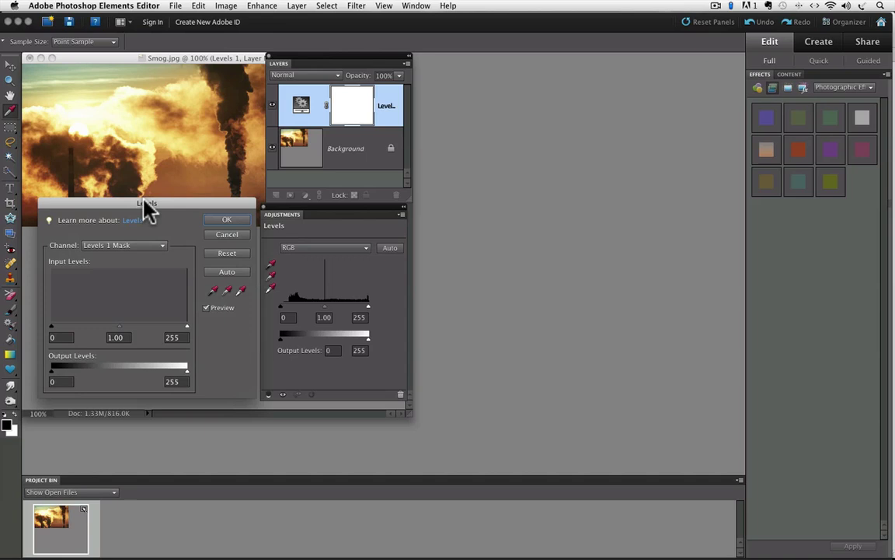
left_click(221, 235)
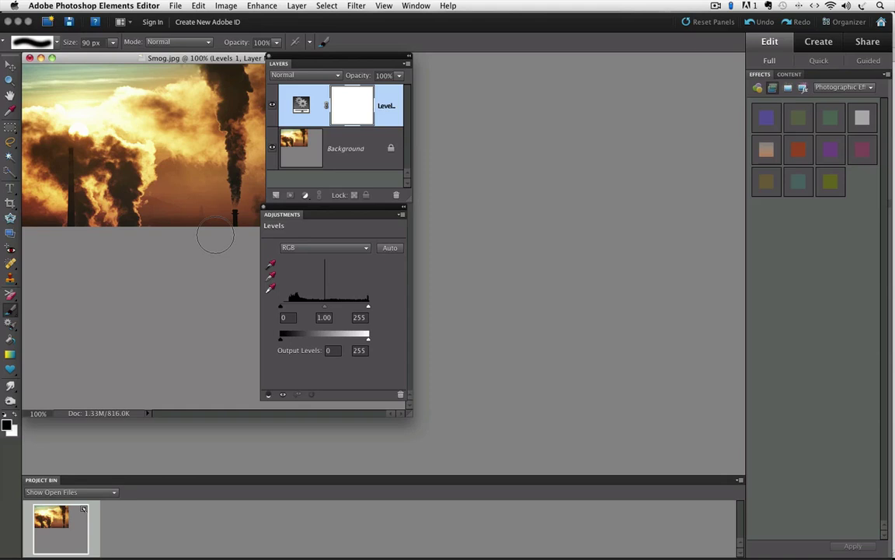
Step: Delete the Levels adjustment layer and open Enhance > Adjust Lighting > Levels for the Background
left_click_drag(295, 105, 395, 195)
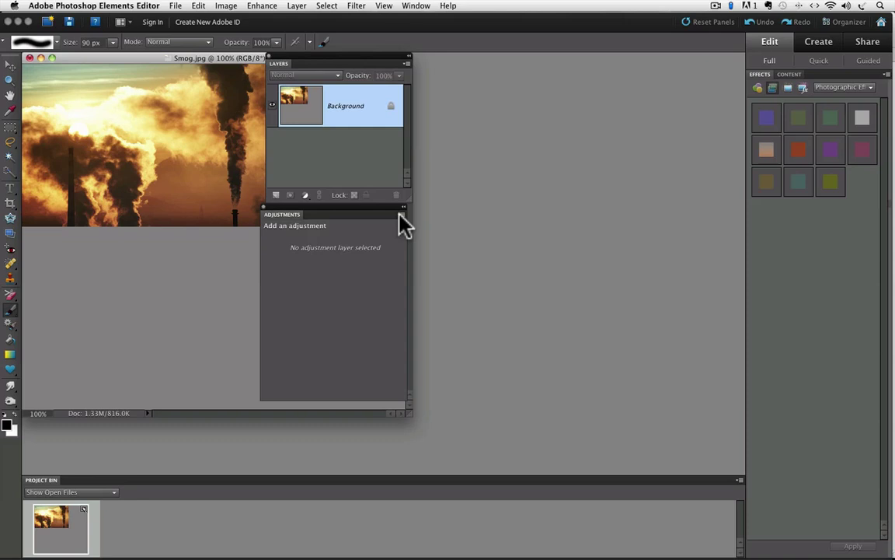
left_click(259, 6)
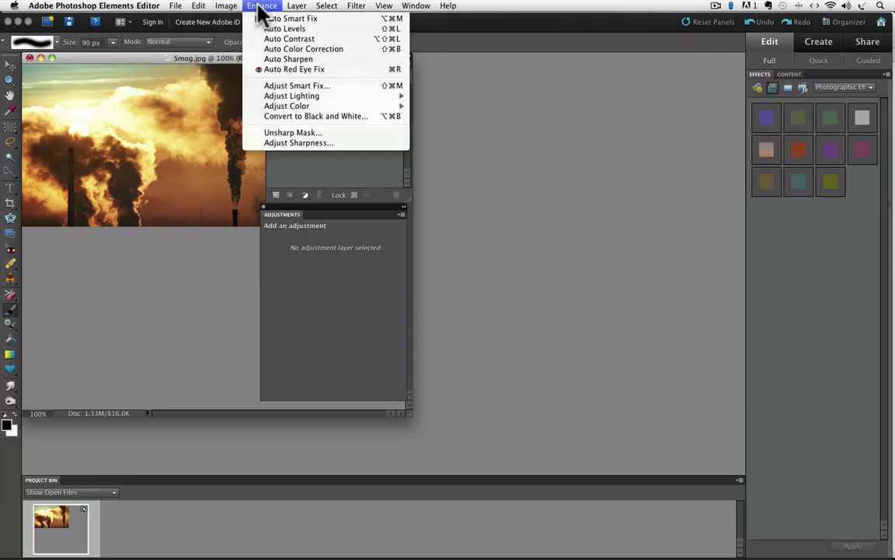
mouse_move(288, 98)
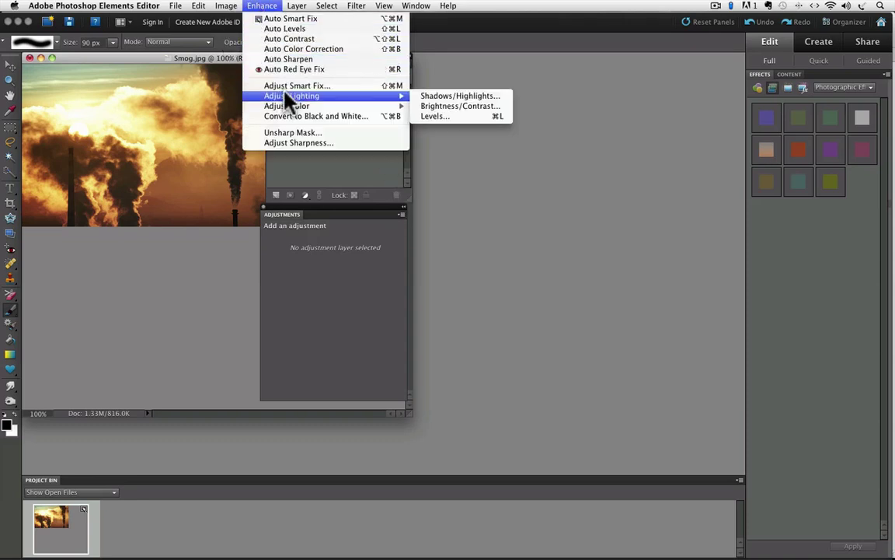
left_click(428, 115)
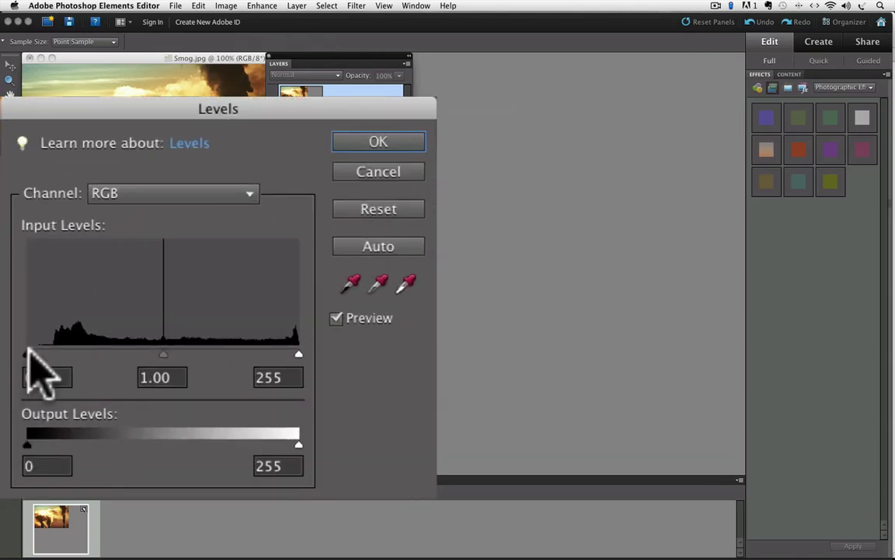
Step: Set the Levels input to black 30 and white 240, moving the dialog down to preview
left_click_drag(29, 355, 56, 354)
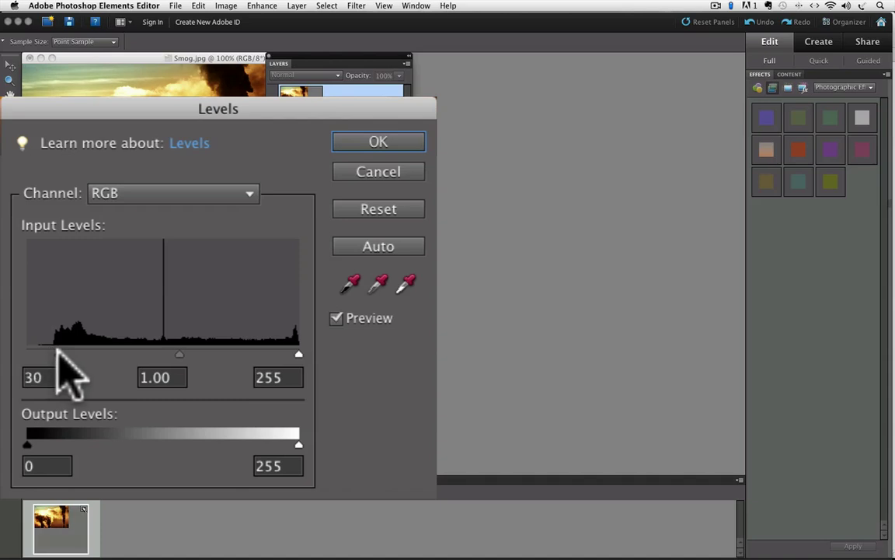
left_click(58, 355)
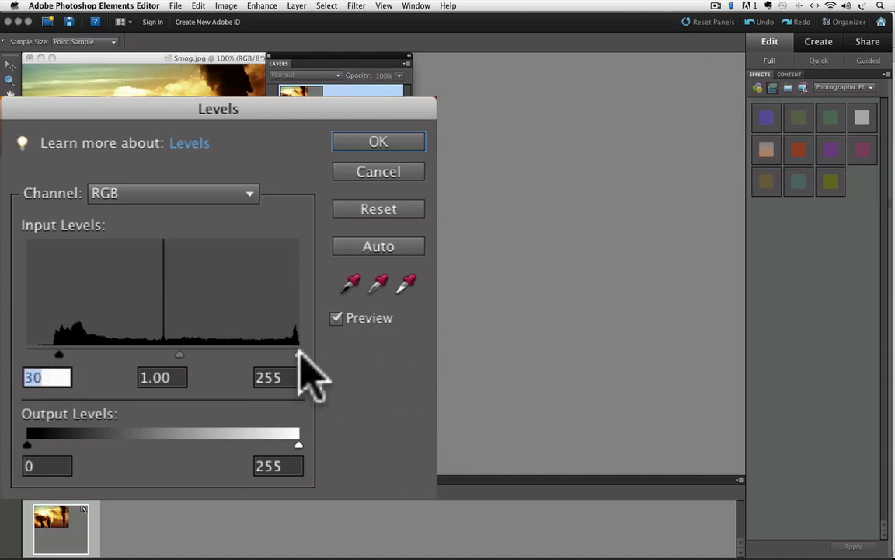
left_click_drag(299, 351, 281, 352)
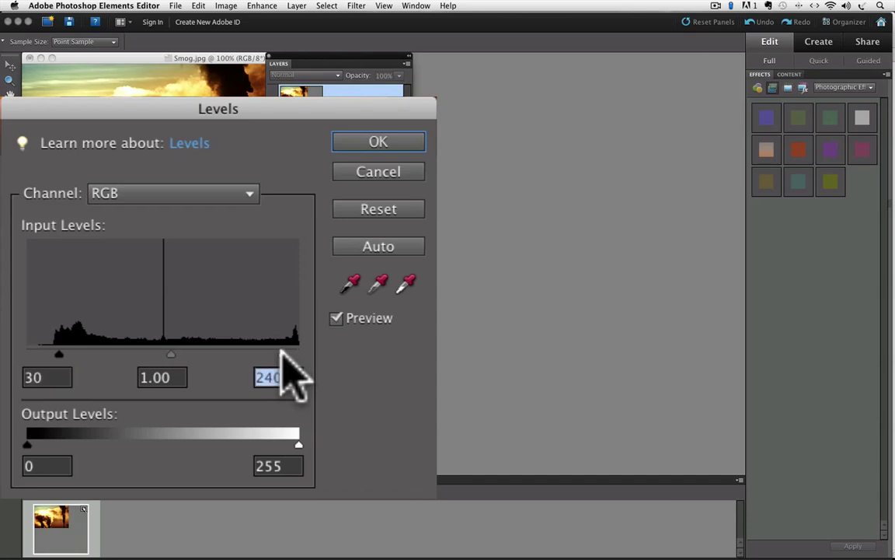
left_click_drag(147, 186, 139, 238)
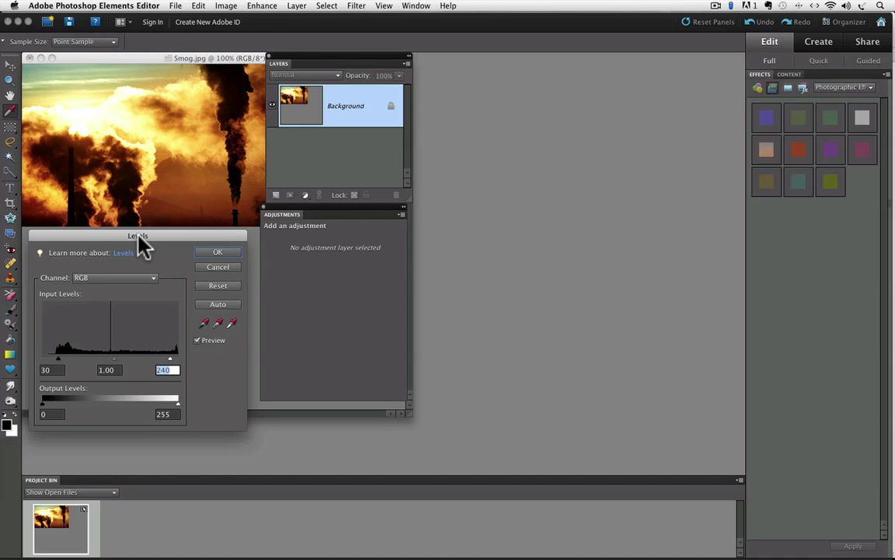
Step: Cancel the Levels correction, close the Adjustments panel, and duplicate Background as Background copy
left_click(224, 269)
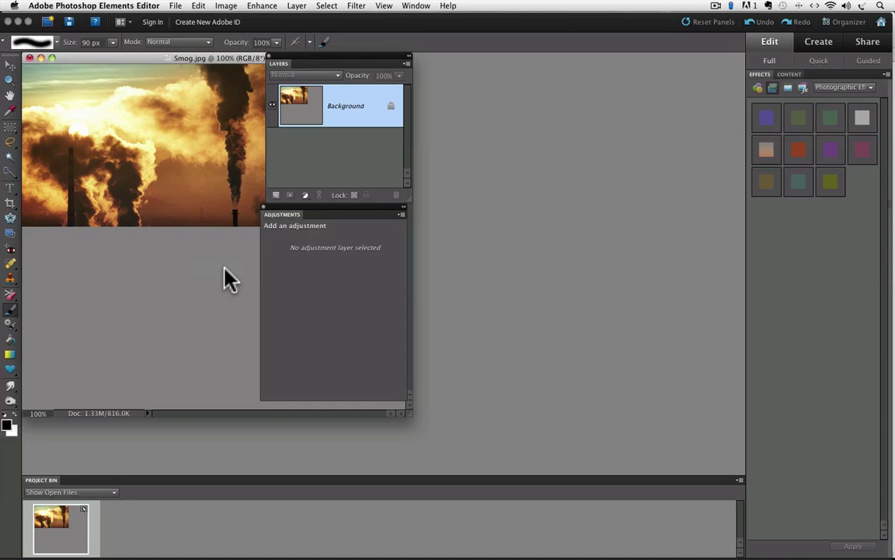
left_click(263, 208)
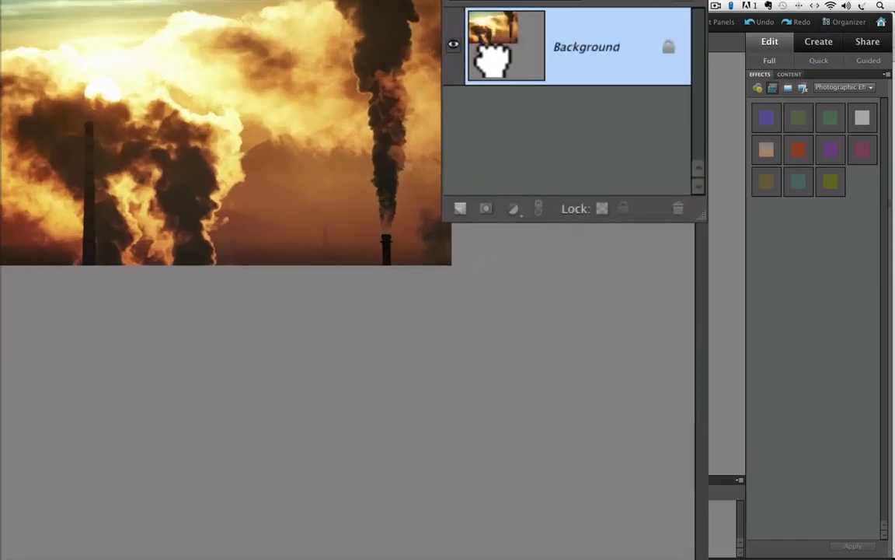
left_click_drag(491, 60, 458, 210)
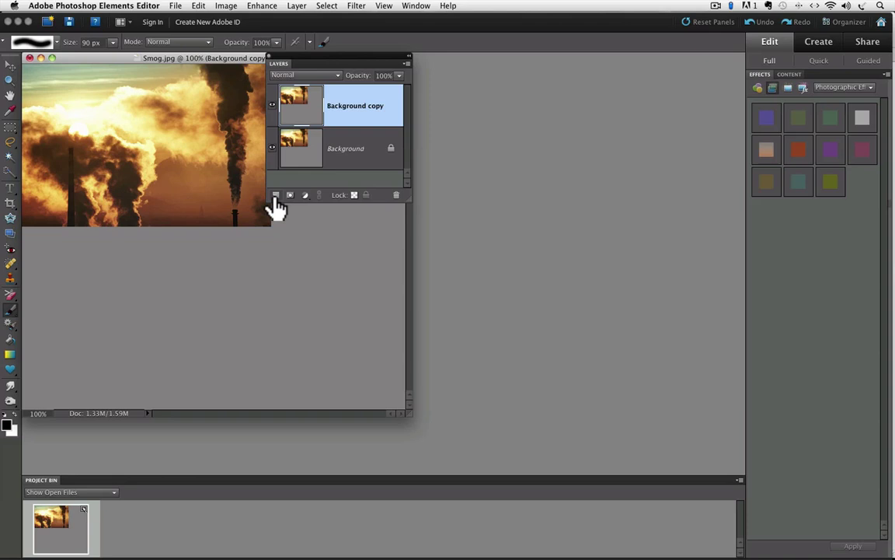
Step: Apply Enhance Levels to Background copy with black input 30 and white input 240
left_click(260, 6)
mouse_move(282, 96)
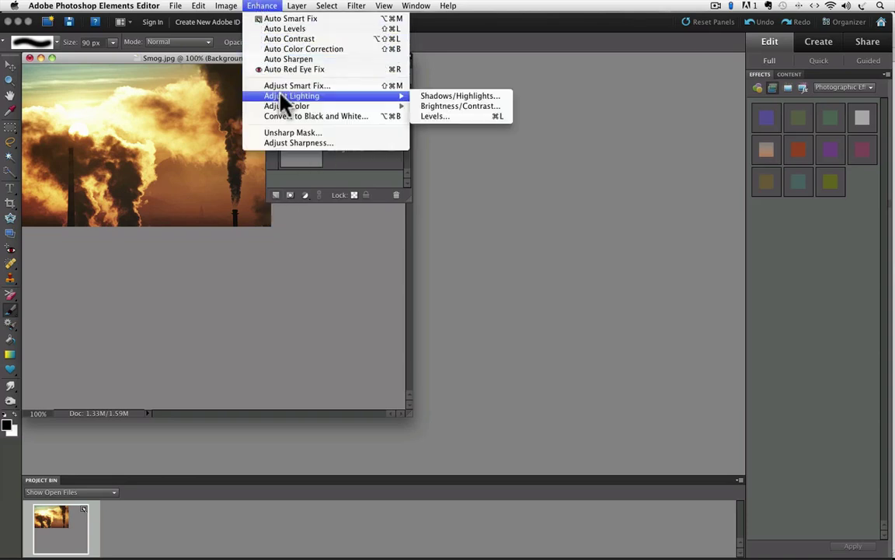
left_click(429, 116)
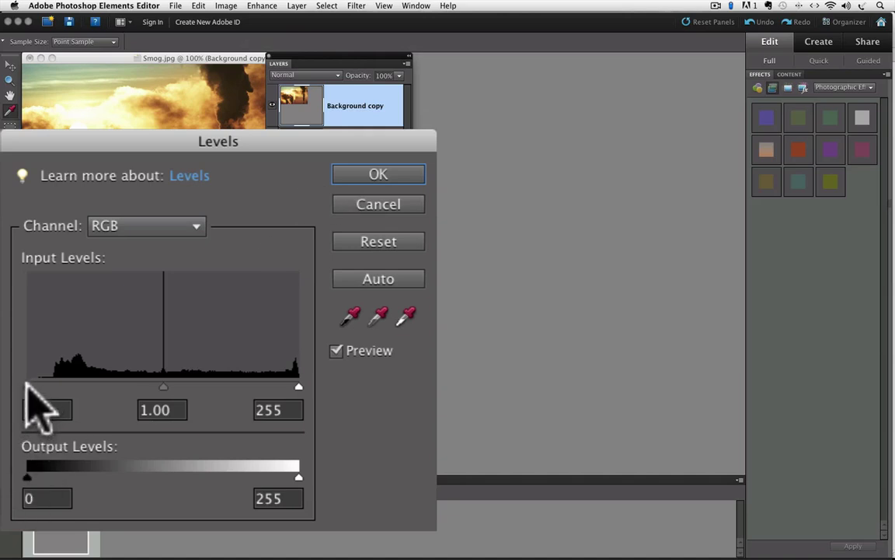
left_click_drag(28, 387, 59, 385)
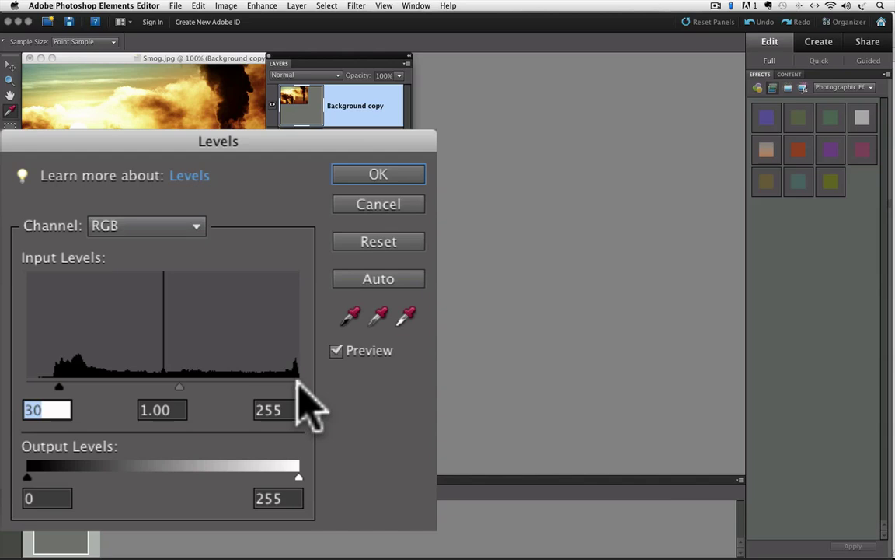
left_click_drag(299, 381, 283, 382)
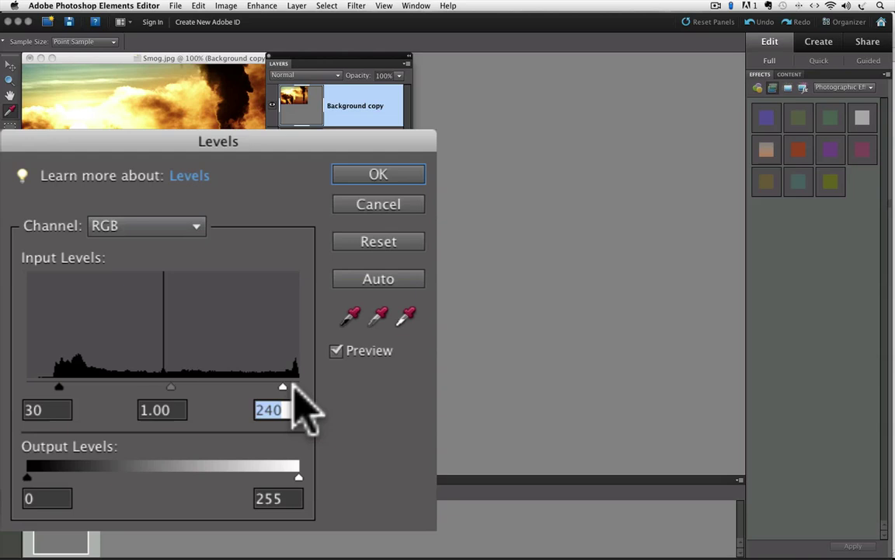
left_click(381, 177)
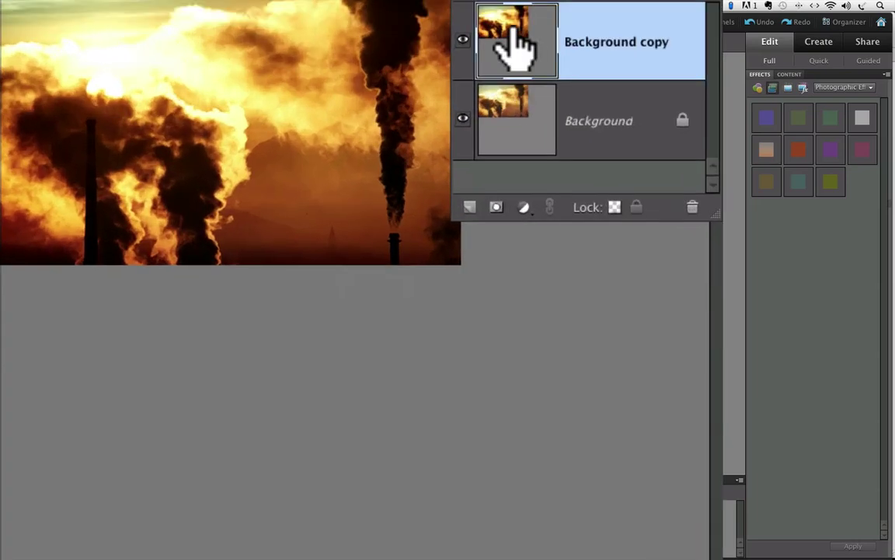
Step: Delete the Background copy layer and add a new Levels adjustment layer
left_click_drag(300, 107, 364, 159)
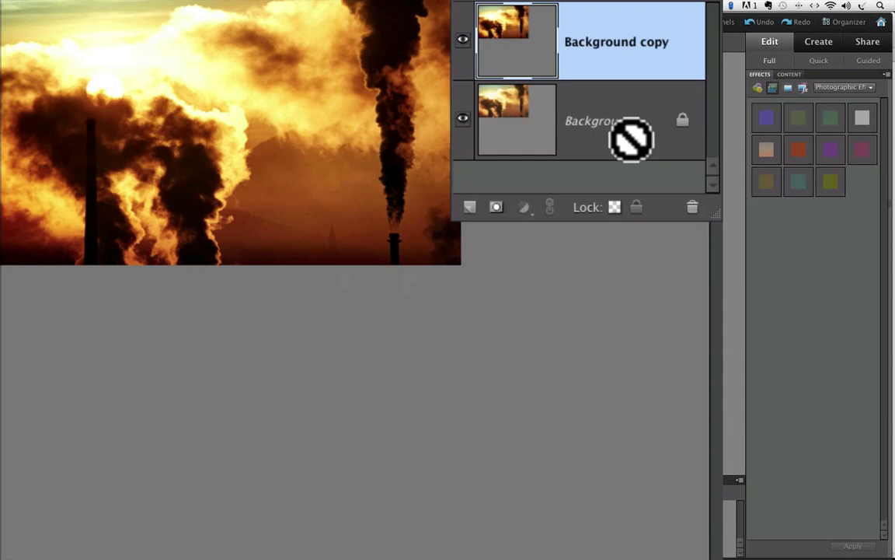
left_click_drag(631, 140, 696, 207)
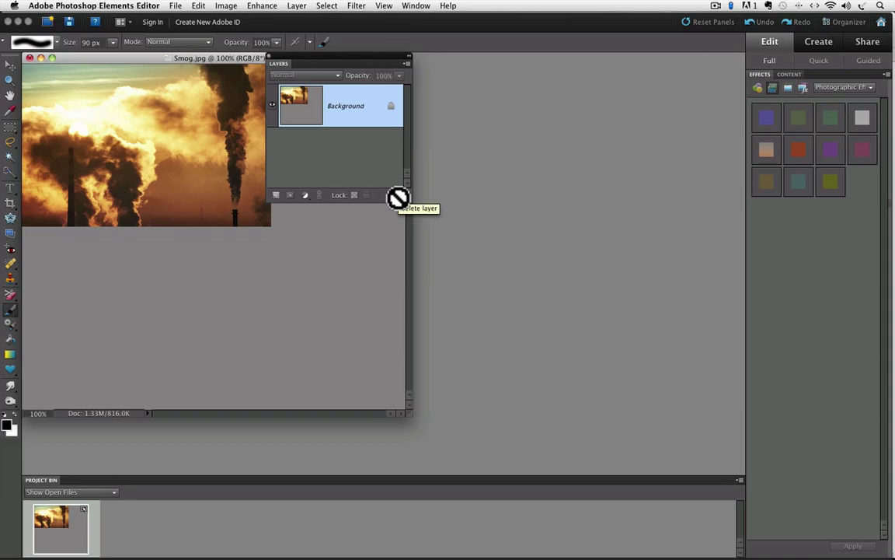
left_click(305, 194)
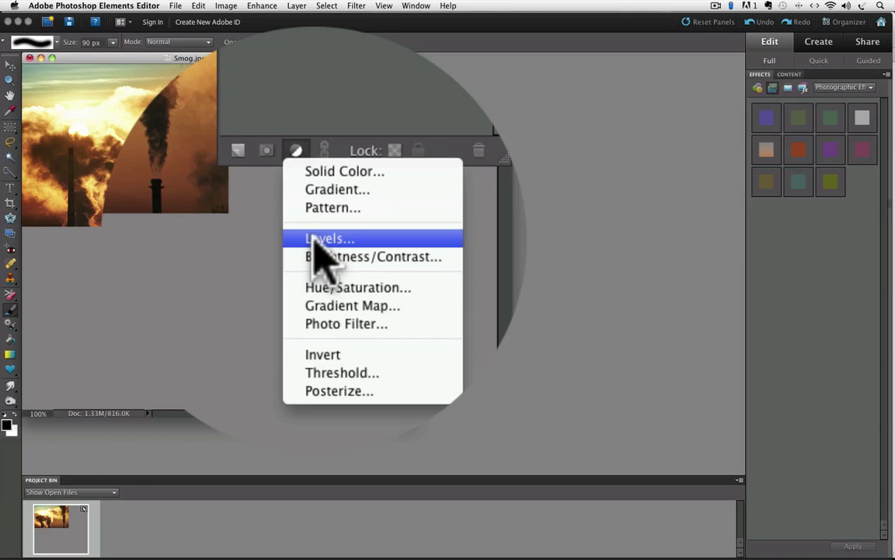
left_click(326, 239)
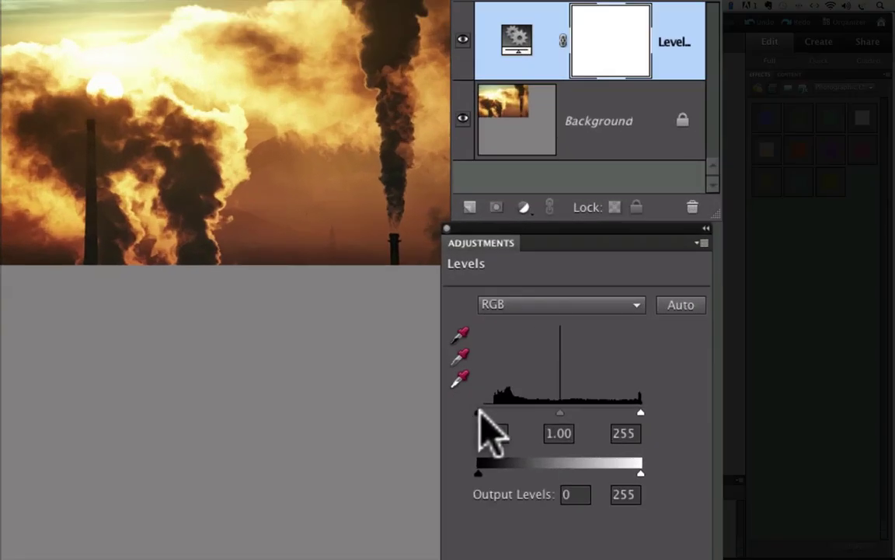
Step: Set the Levels adjustment's black input to 31 and white input to 240
left_click_drag(281, 305, 287, 306)
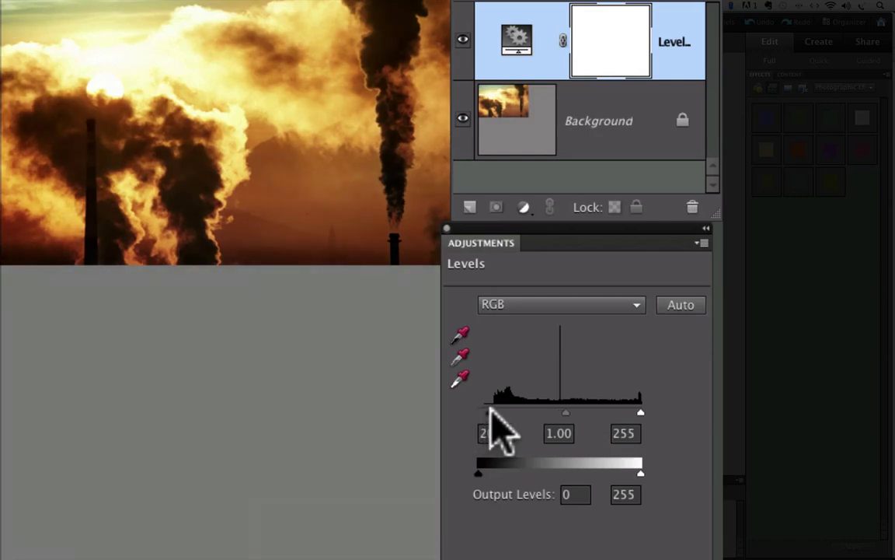
left_click_drag(491, 410, 498, 411)
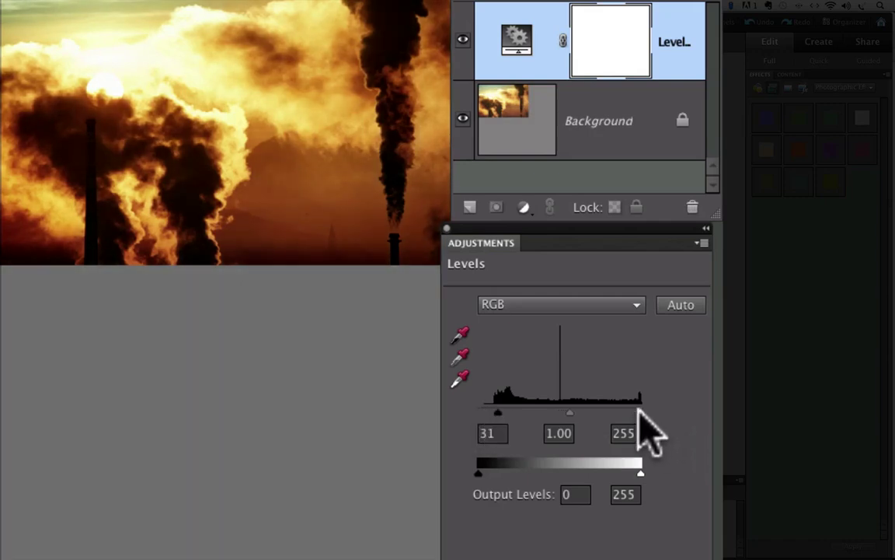
left_click_drag(639, 412, 622, 410)
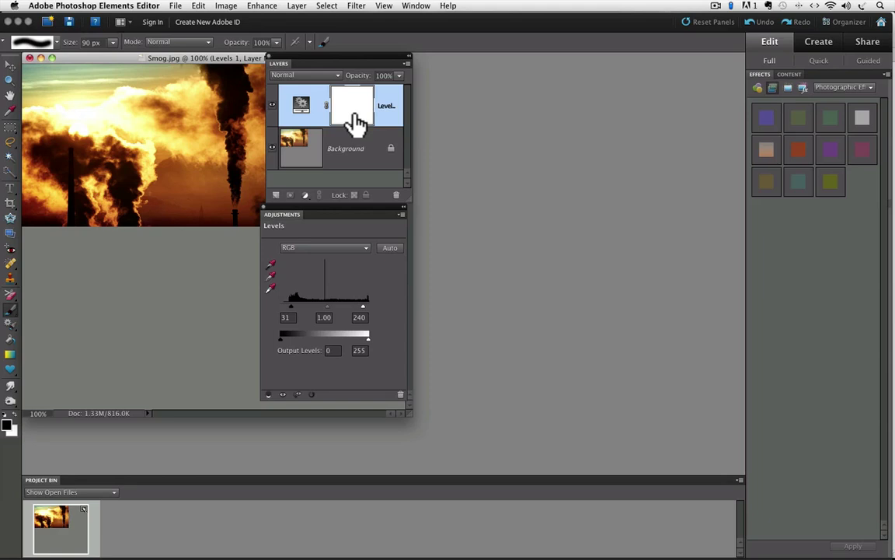
Step: Choose the Brush tool with black as the foreground colour and show the brush presets
left_click(11, 308)
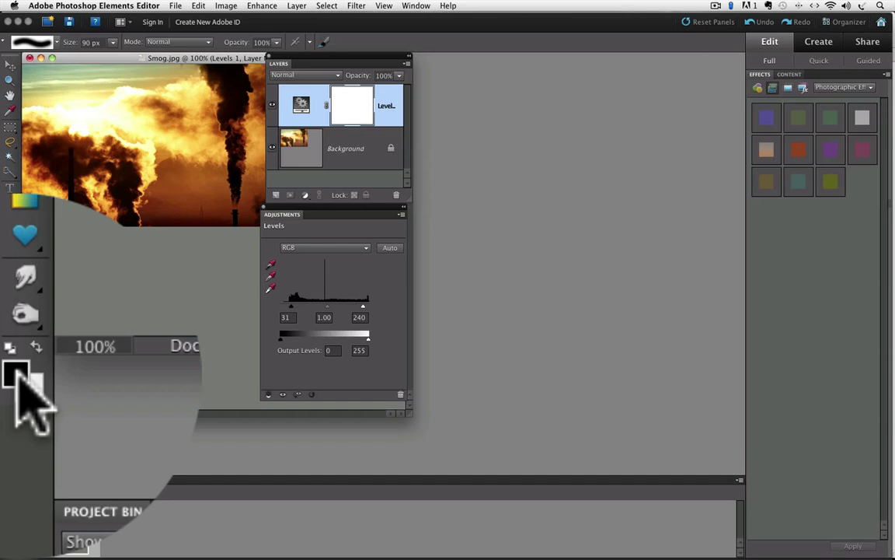
key("x")
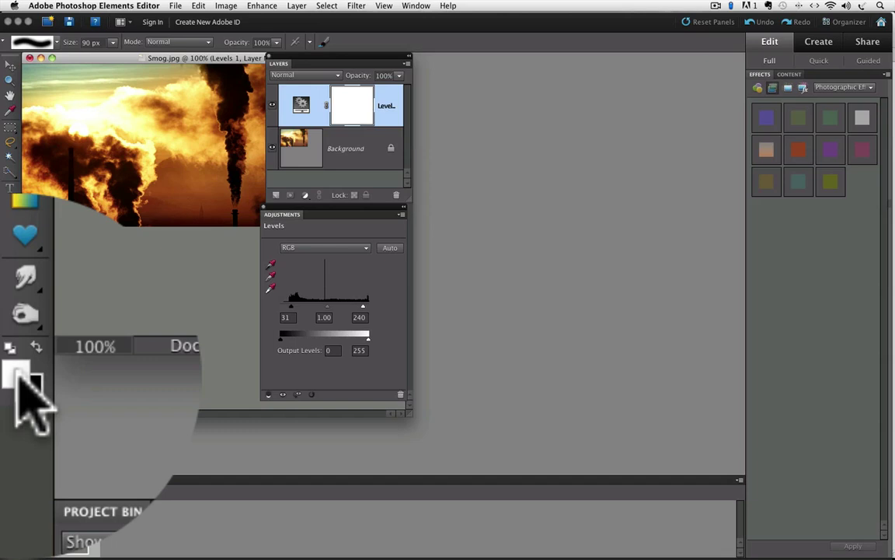
key("x")
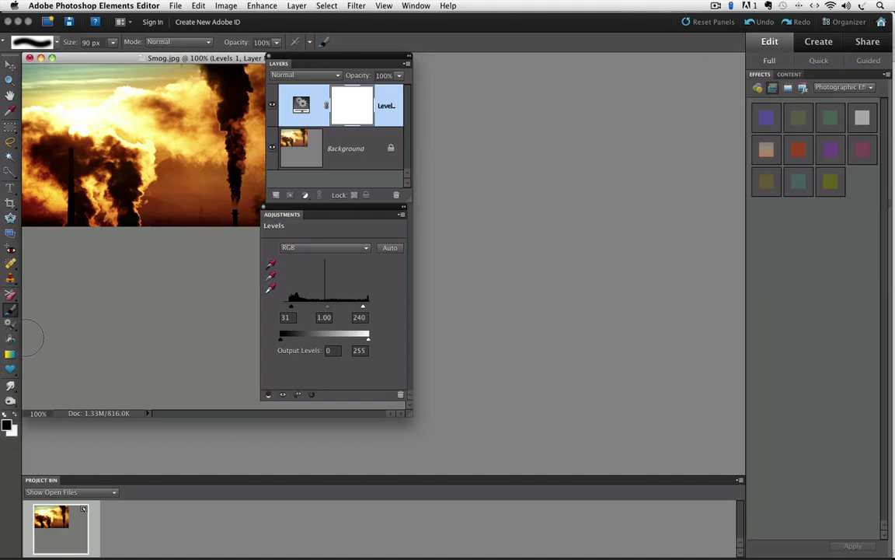
left_click(43, 42)
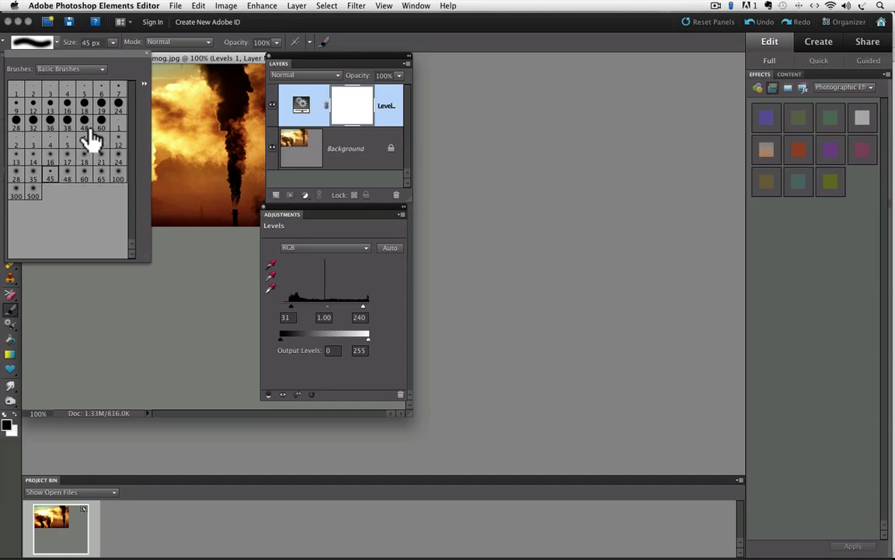
Step: Resize the brush, paint black over the upper-left sky on the mask, and toggle Levels visibility to compare
left_click(146, 56)
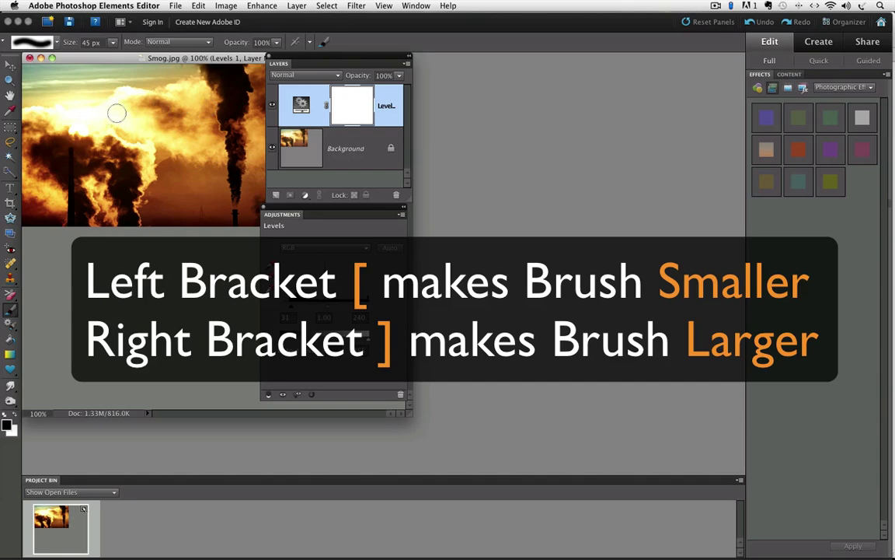
key("bracketleft")
key("bracketleft")
key("bracketleft")
key("bracketright")
key("bracketright")
key("bracketright")
key("bracketright")
key("bracketright")
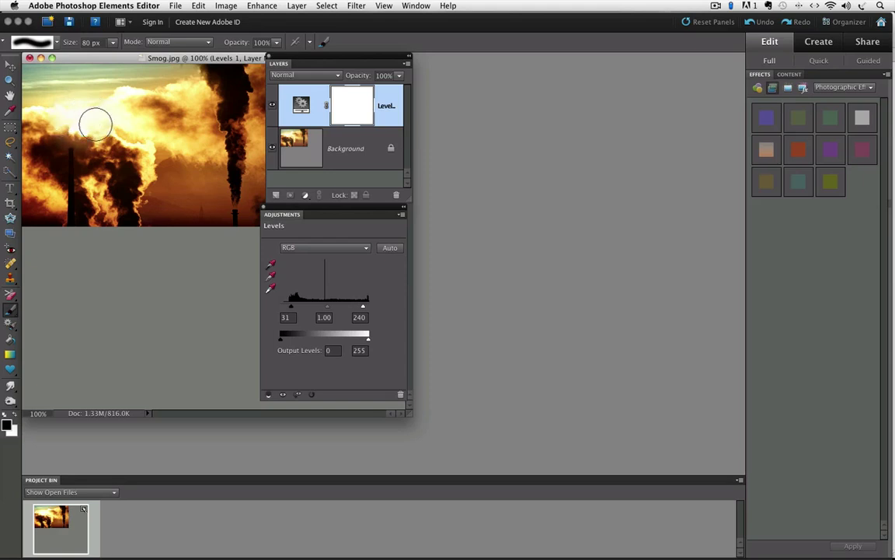
left_click(66, 117)
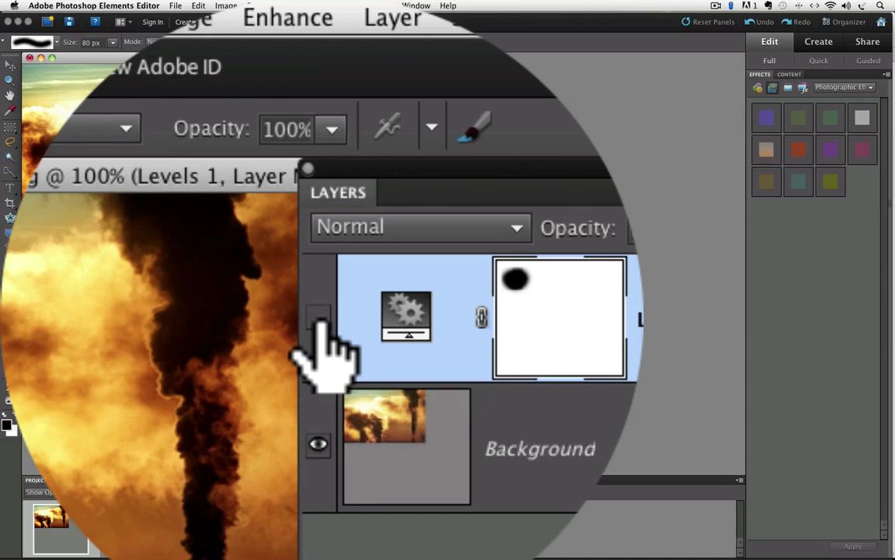
left_click(318, 315)
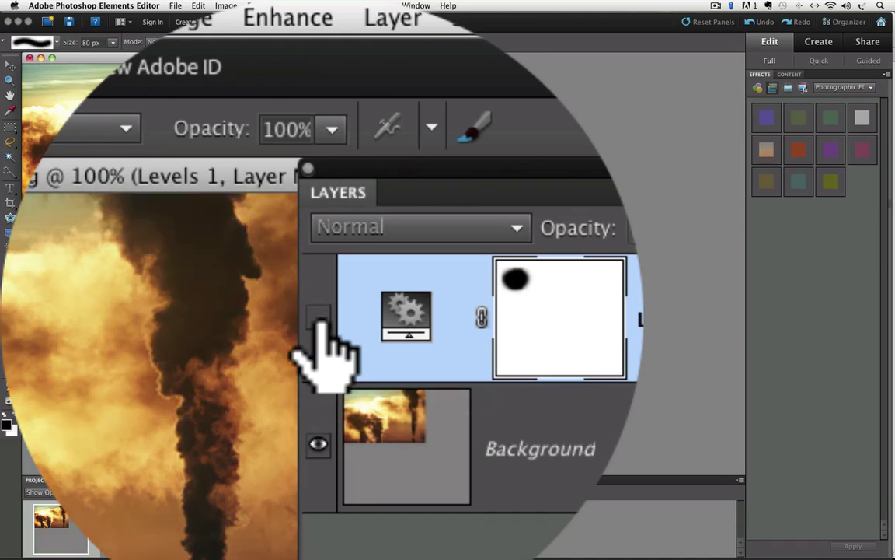
left_click(319, 314)
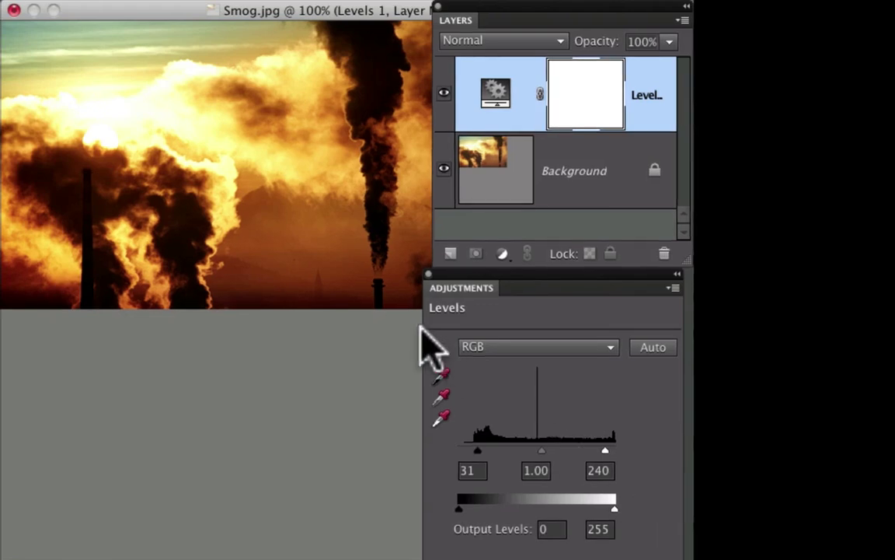
Step: Use Save As with JPEG format to save the image as a flattened copy
left_click(159, 3)
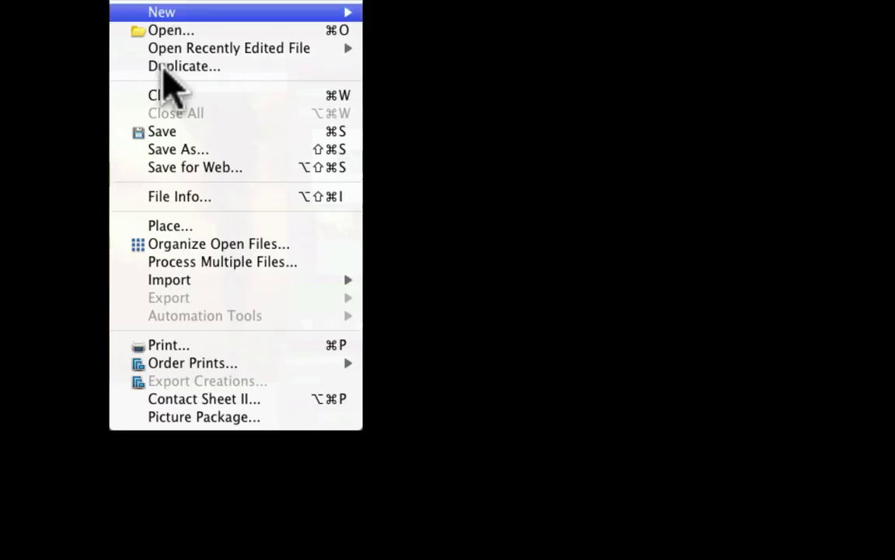
left_click(166, 148)
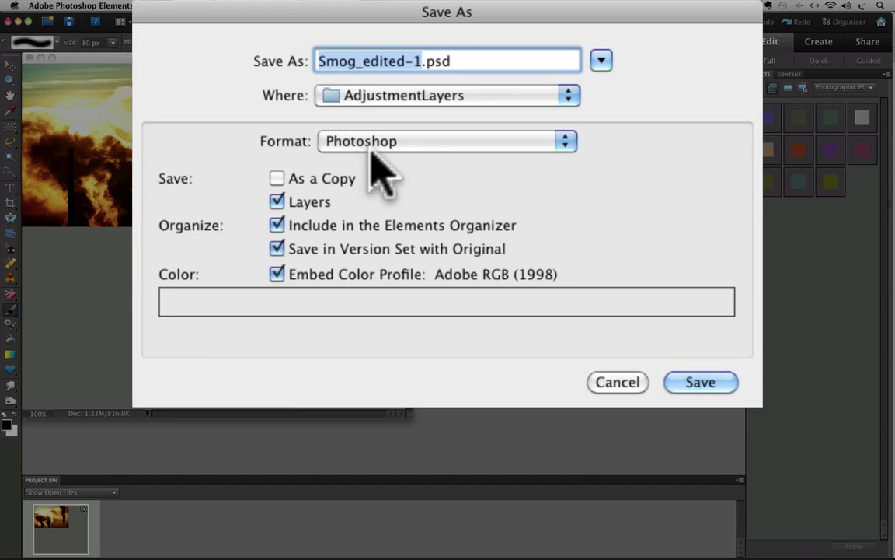
left_click(418, 141)
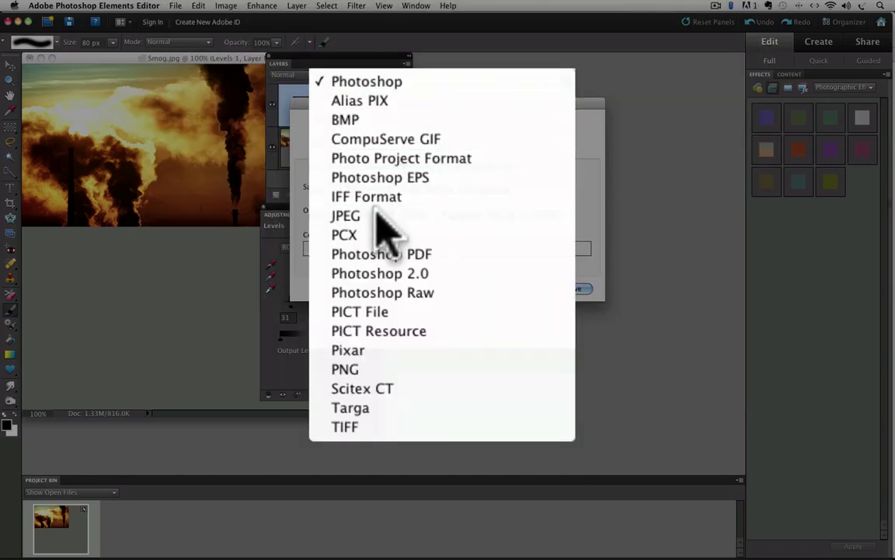
left_click(378, 215)
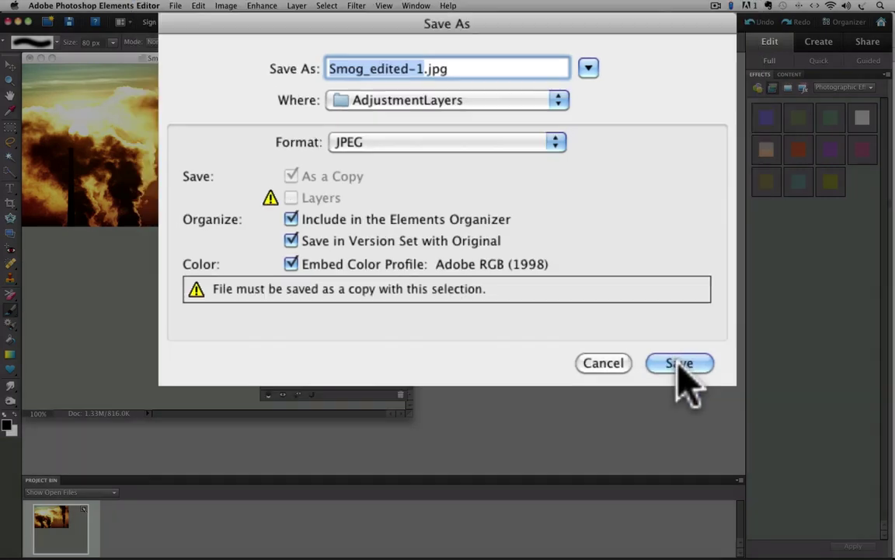
left_click(677, 363)
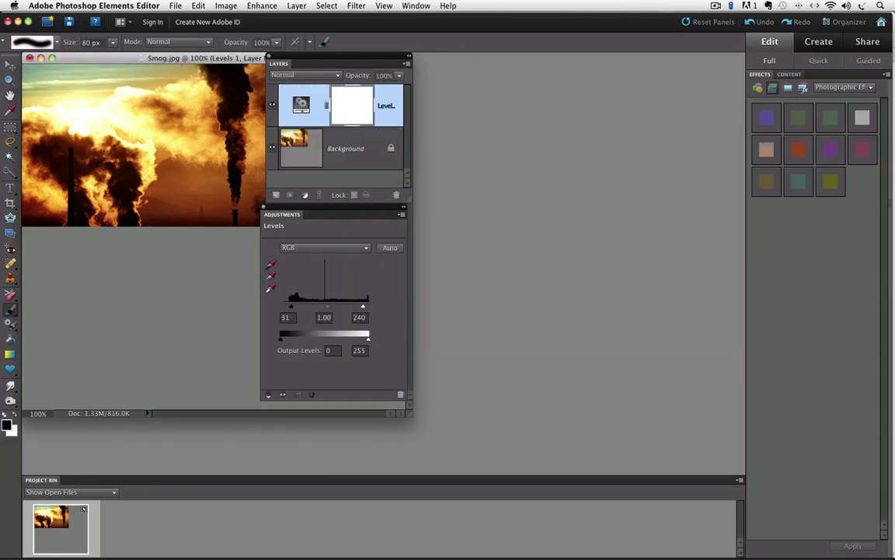
Step: Save the layered image as Smog_edited-1.psd in Photoshop format in the AdjustmentLayers folder
left_click(178, 6)
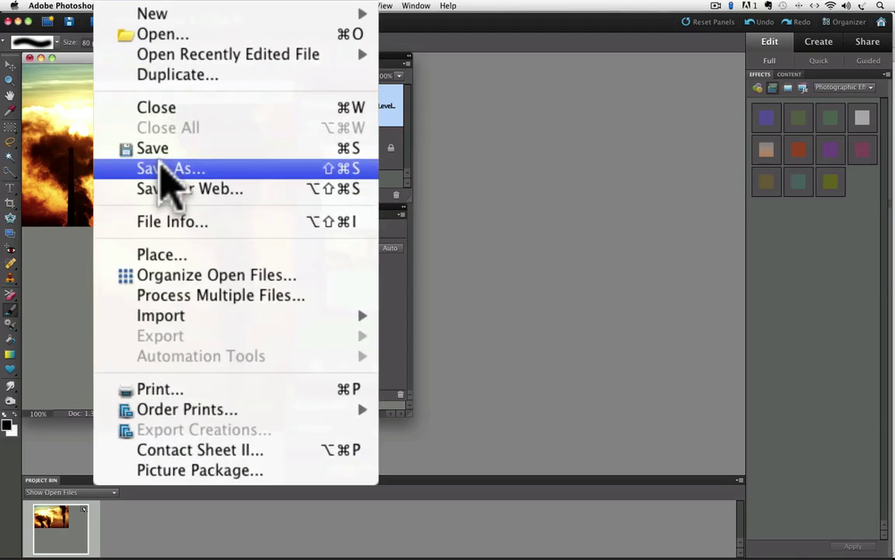
left_click(199, 90)
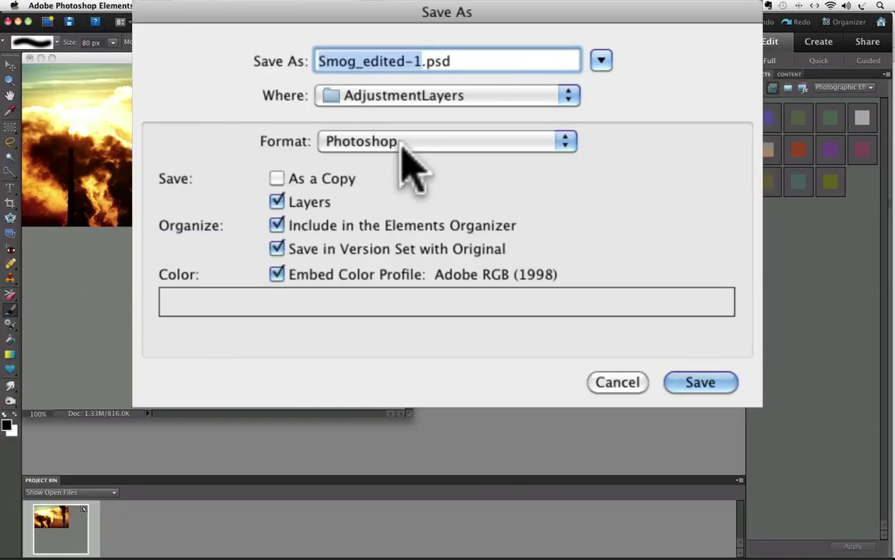
left_click(700, 382)
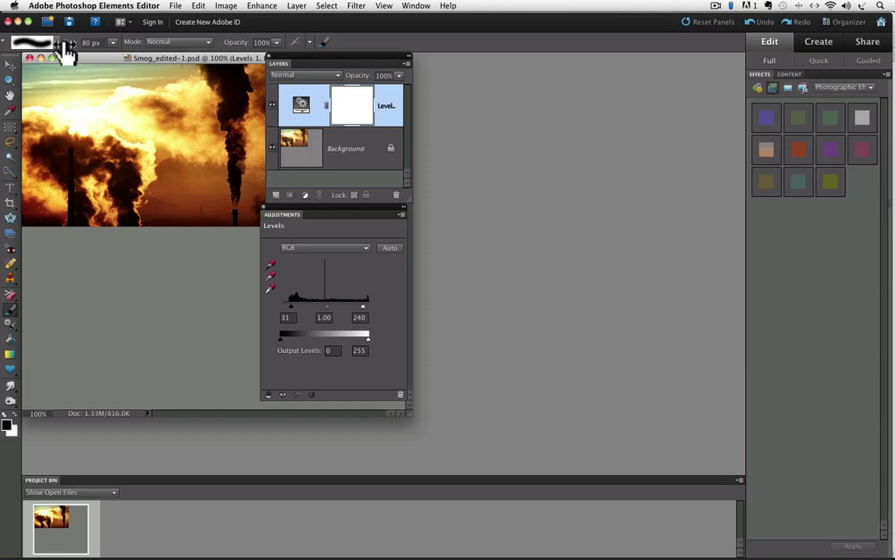
Step: Close the saved document and reopen Smog_edited-1.psd from the recently edited files list
left_click(31, 58)
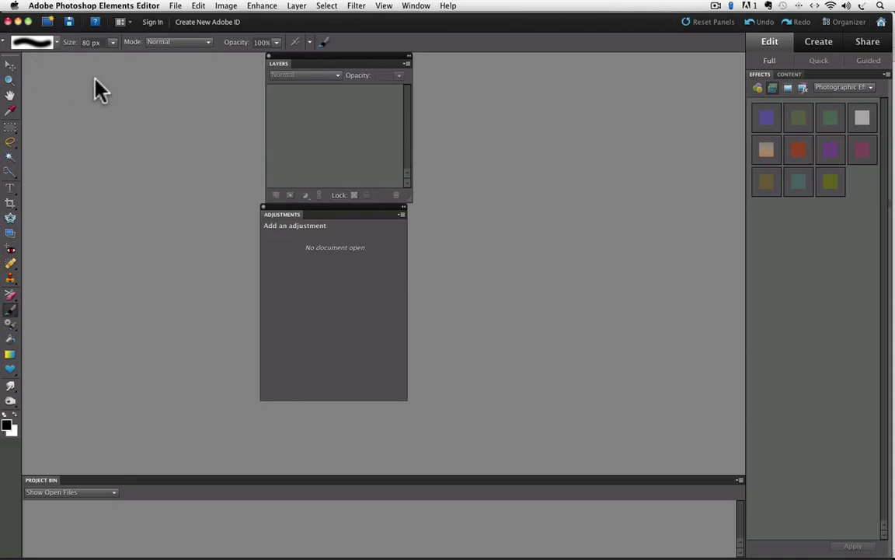
left_click(176, 6)
mouse_move(183, 7)
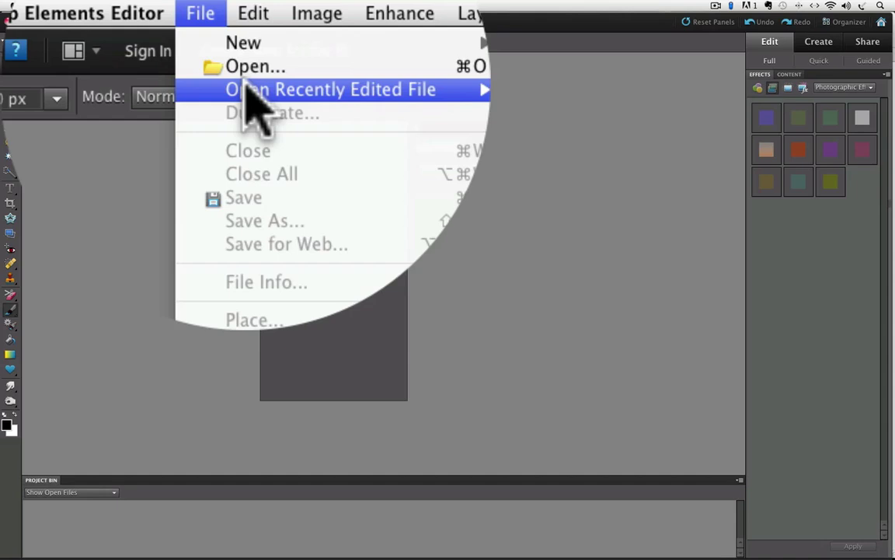
mouse_move(196, 40)
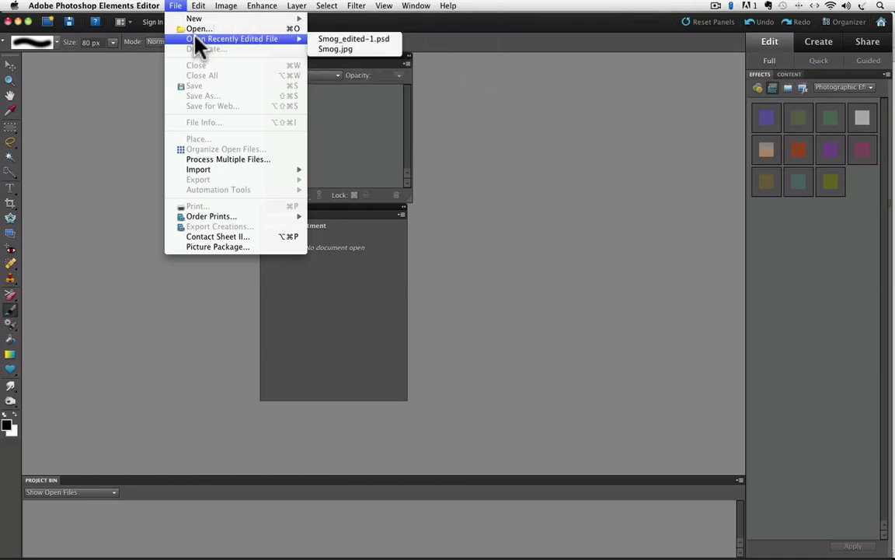
left_click(326, 39)
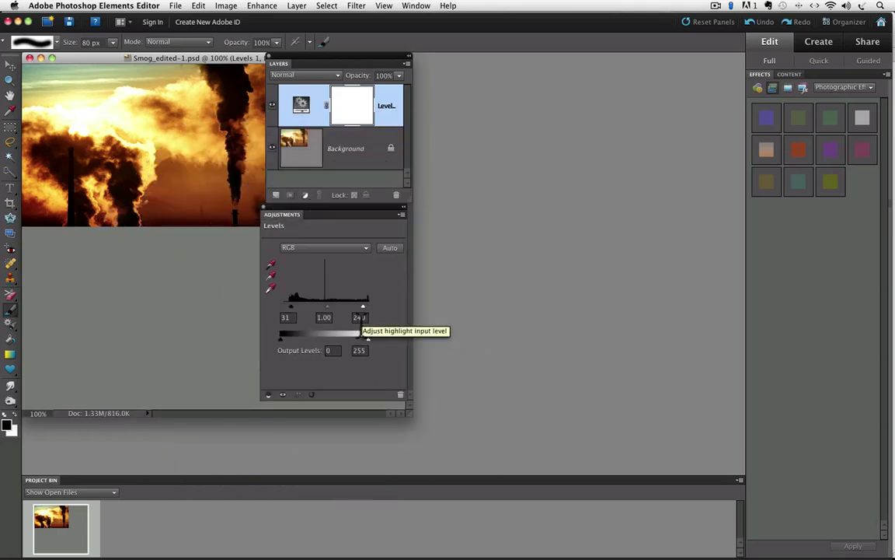
Step: Set the Levels 1 white input to 240 and raise the black input to 53
left_click_drag(362, 320, 360, 320)
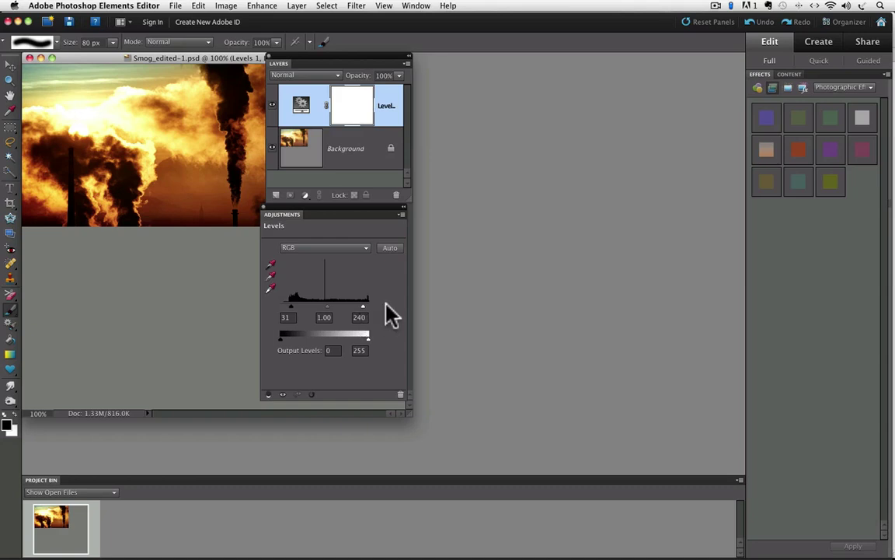
left_click_drag(292, 307, 301, 304)
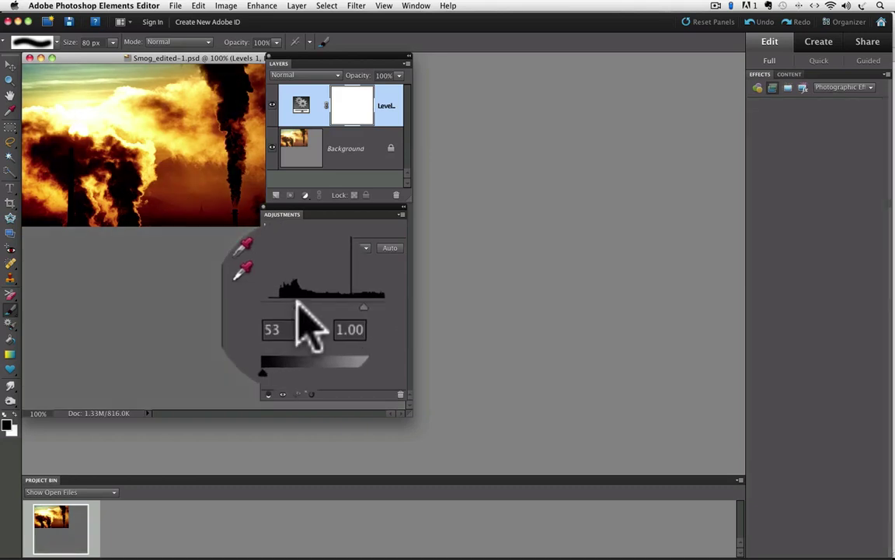